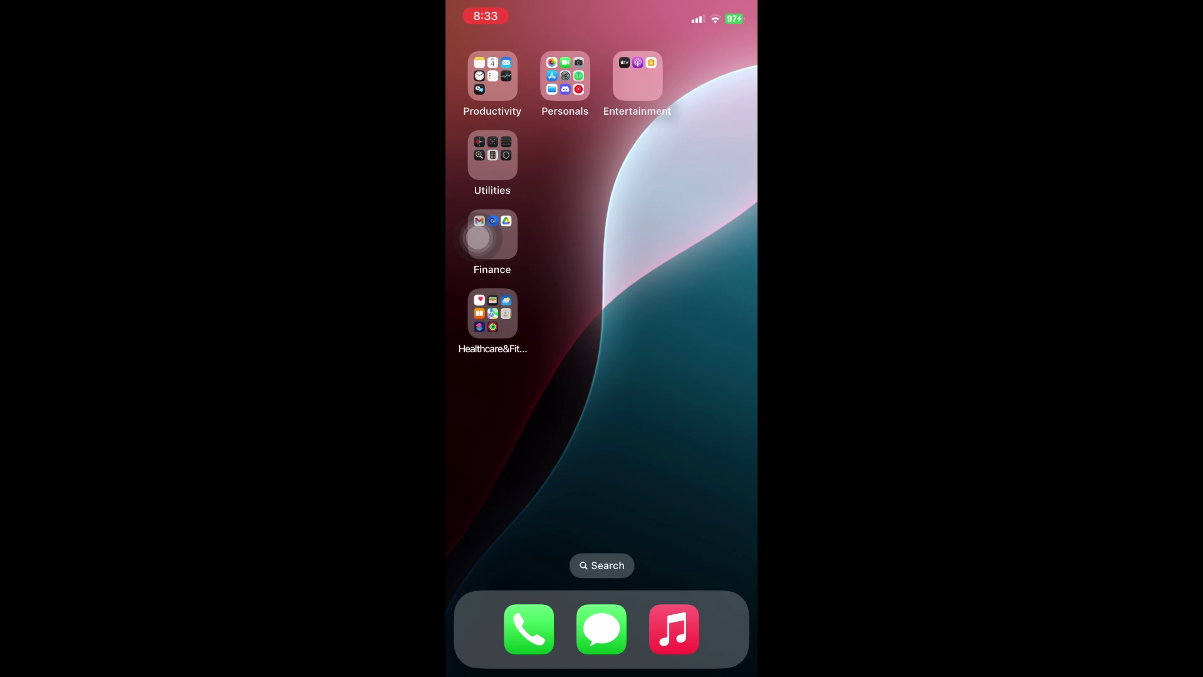
# Step: From the Personals folder, launch Settings and go to General > iPhone Storage
pyautogui.click(564, 75)
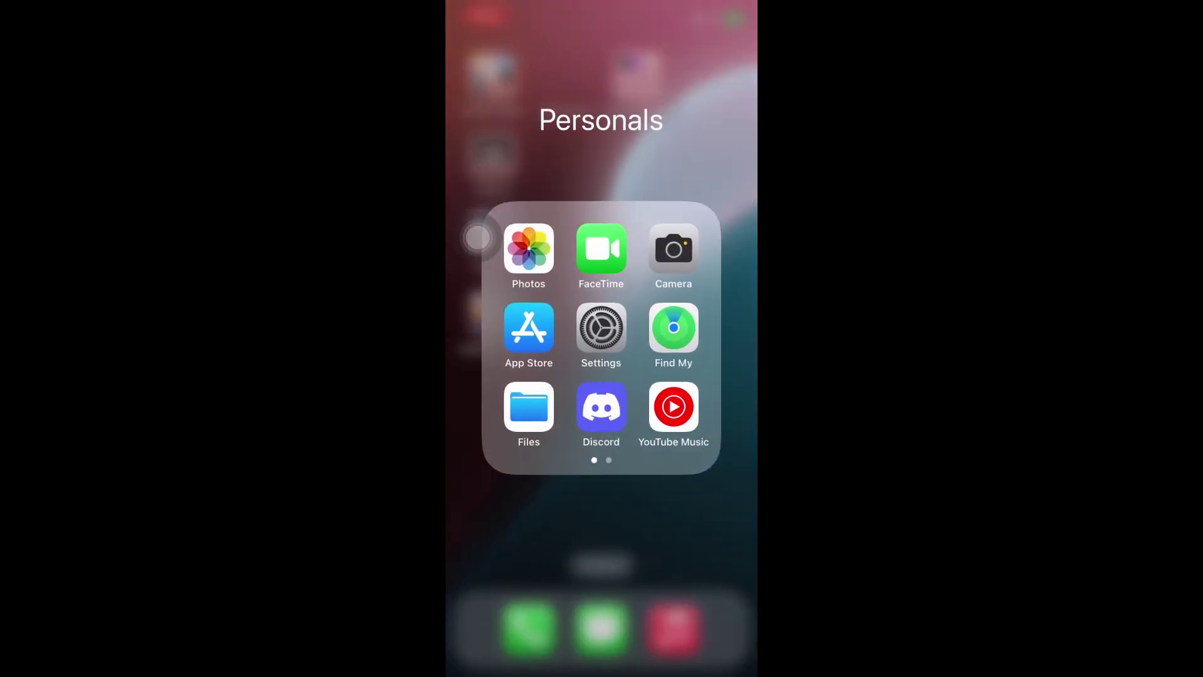
pyautogui.click(599, 326)
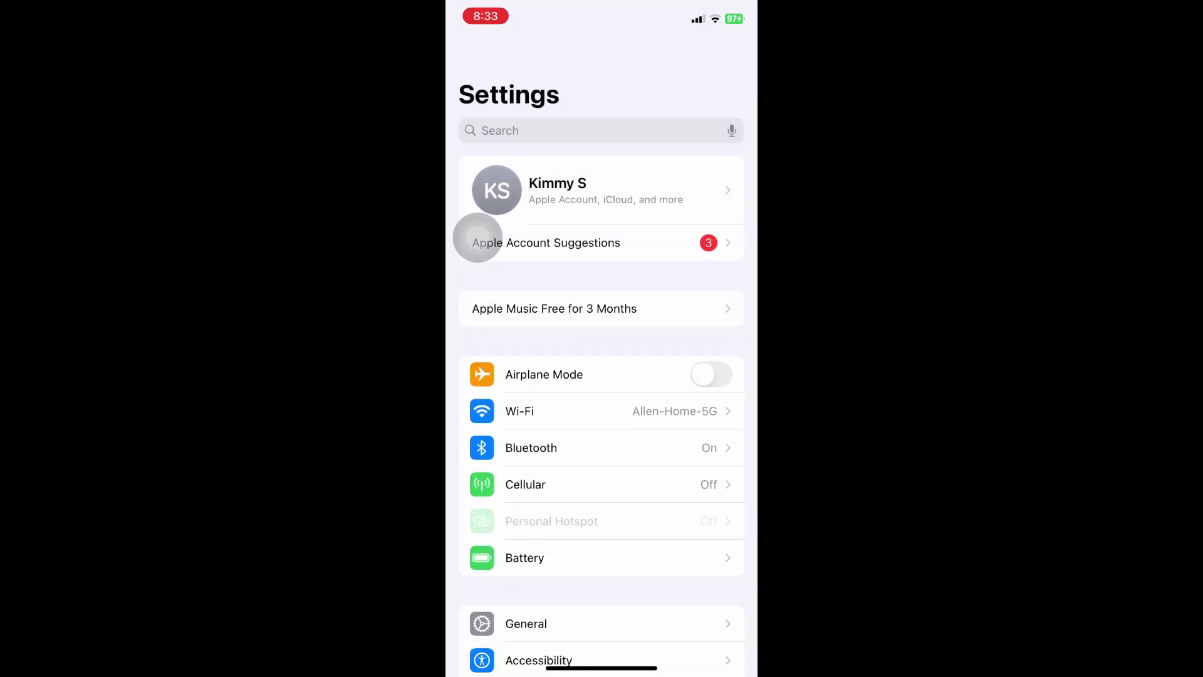
pyautogui.scroll(-5, 477, 238)
pyautogui.scroll(-2, 478, 237)
pyautogui.scroll(-2, 612, 189)
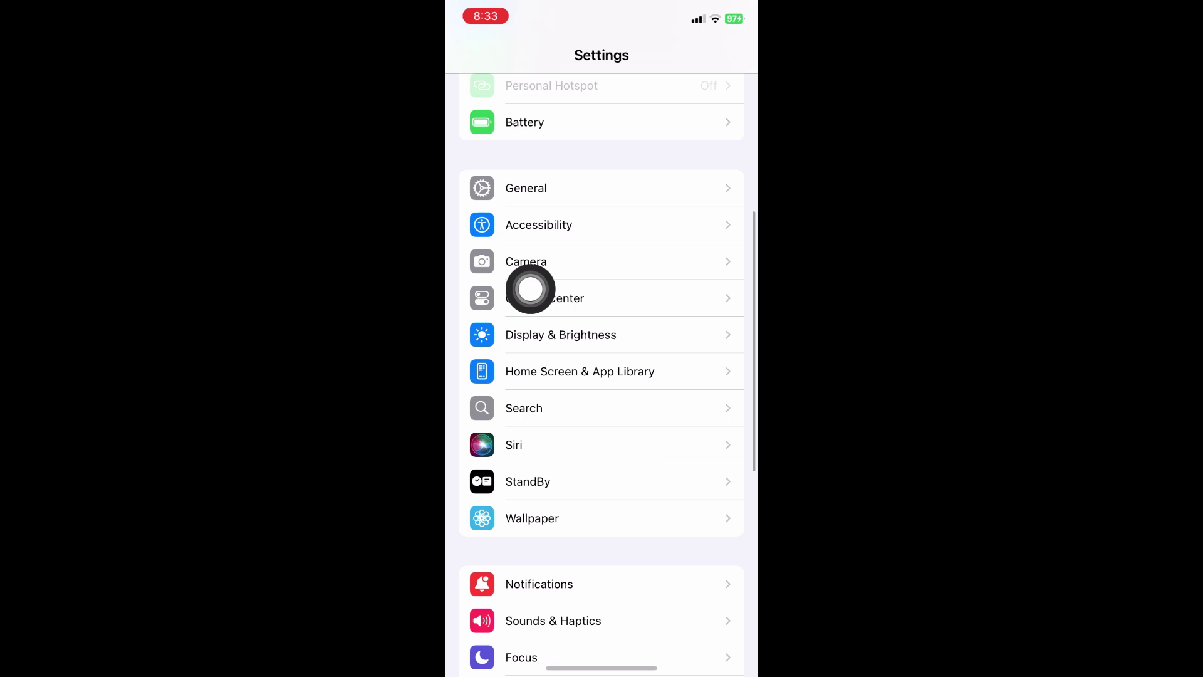
pyautogui.click(526, 185)
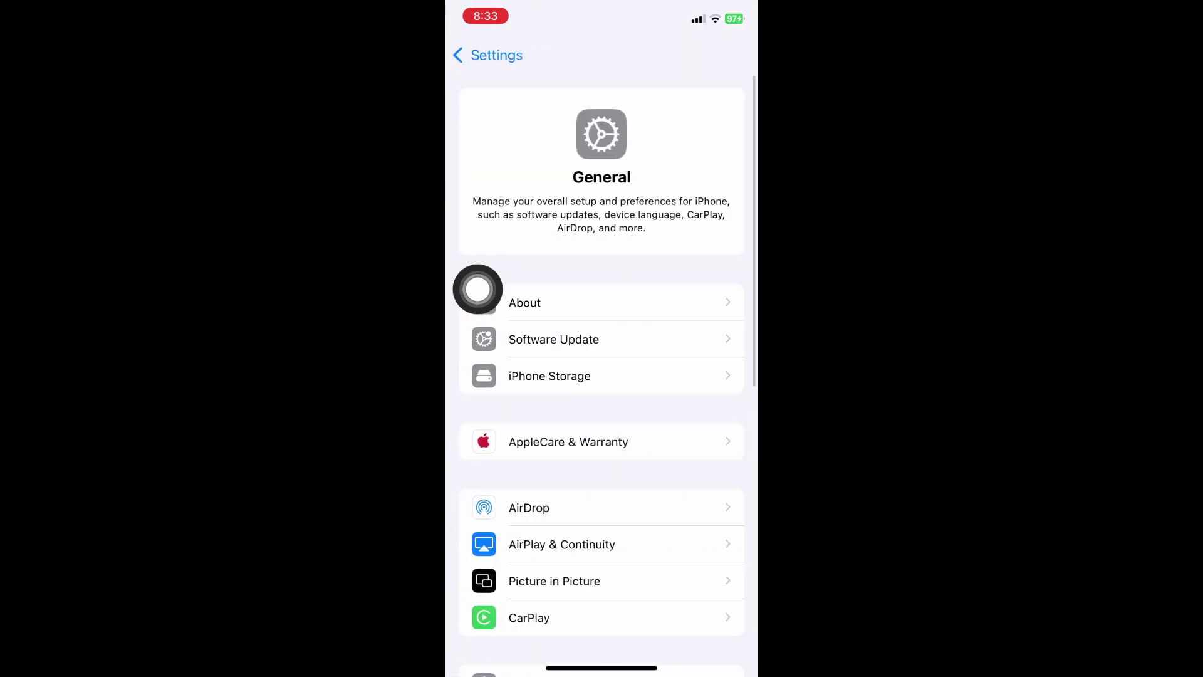
pyautogui.scroll(-1, 601, 376)
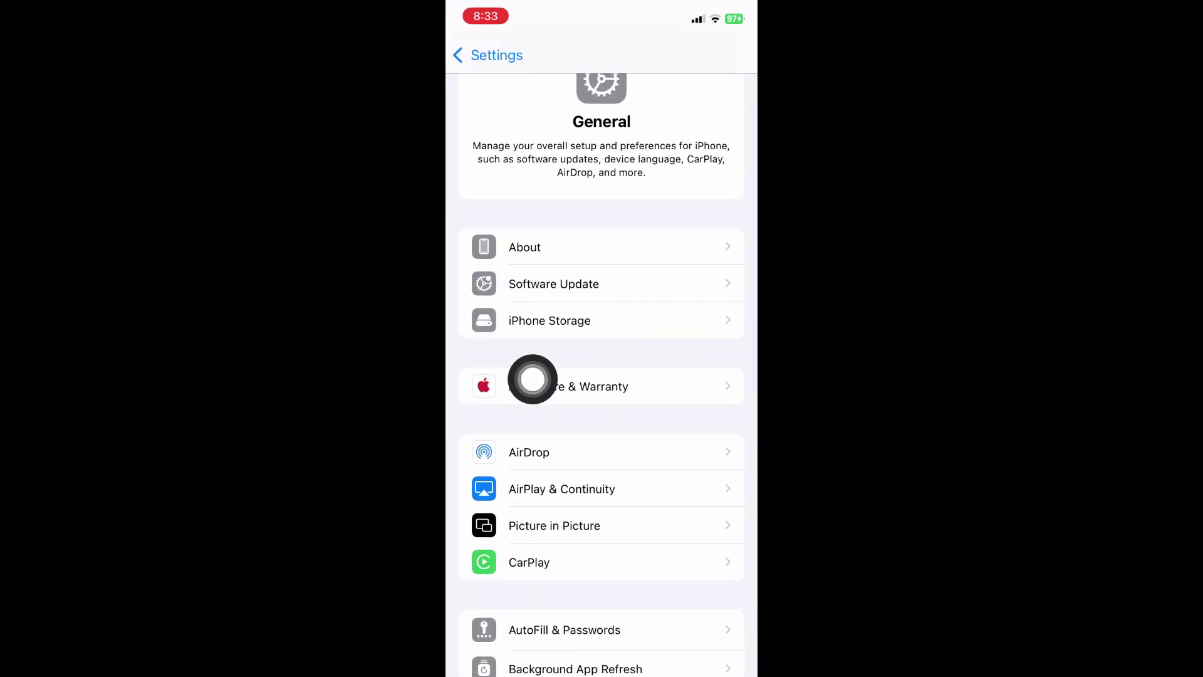
pyautogui.click(497, 321)
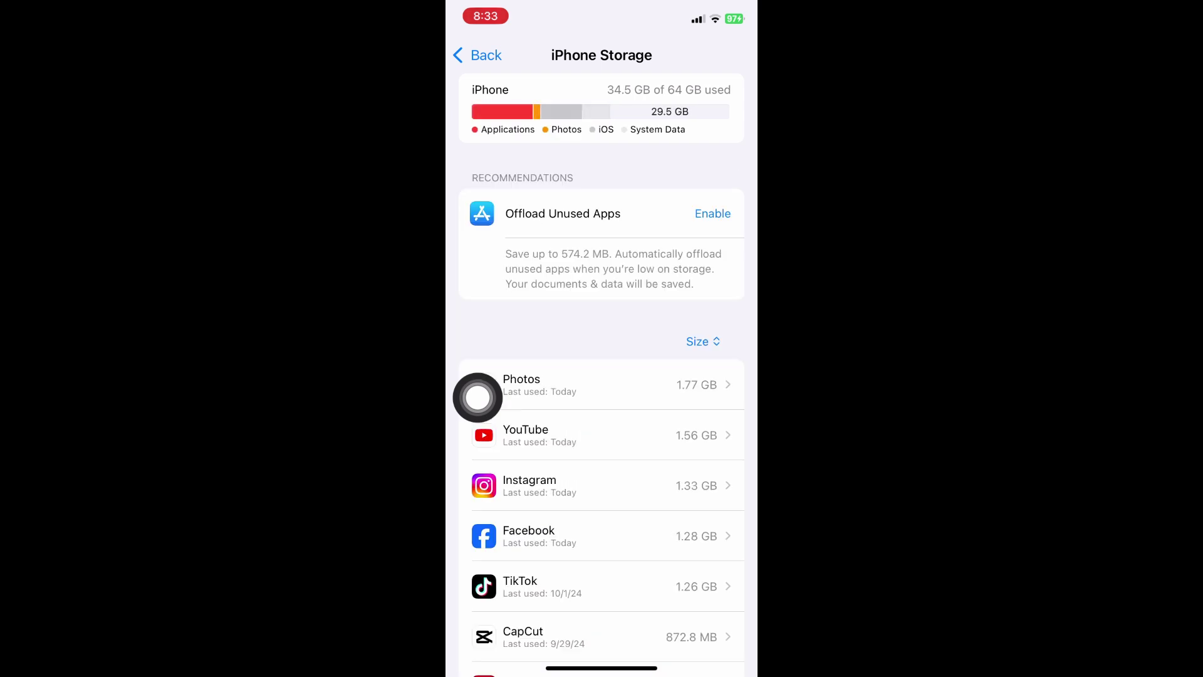
pyautogui.scroll(-2, 602, 377)
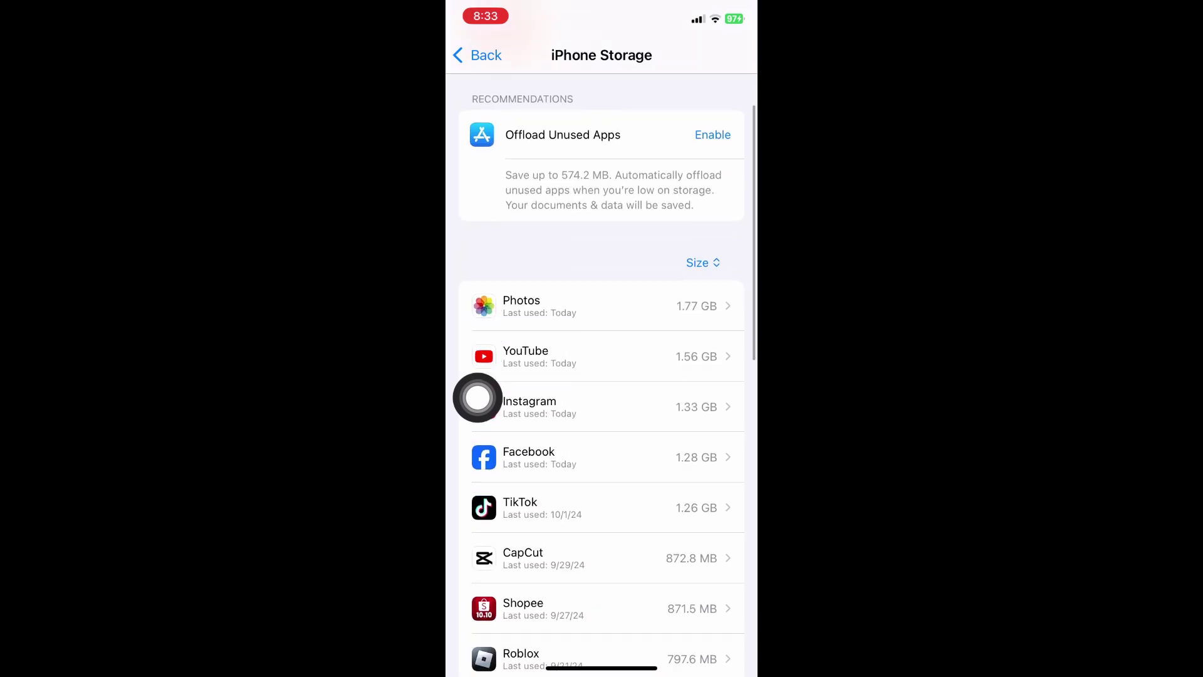
pyautogui.scroll(-5, 602, 376)
# Step: Open Messenger's storage page showing 143.1 MB app size and 359.1 MB data
pyautogui.click(478, 414)
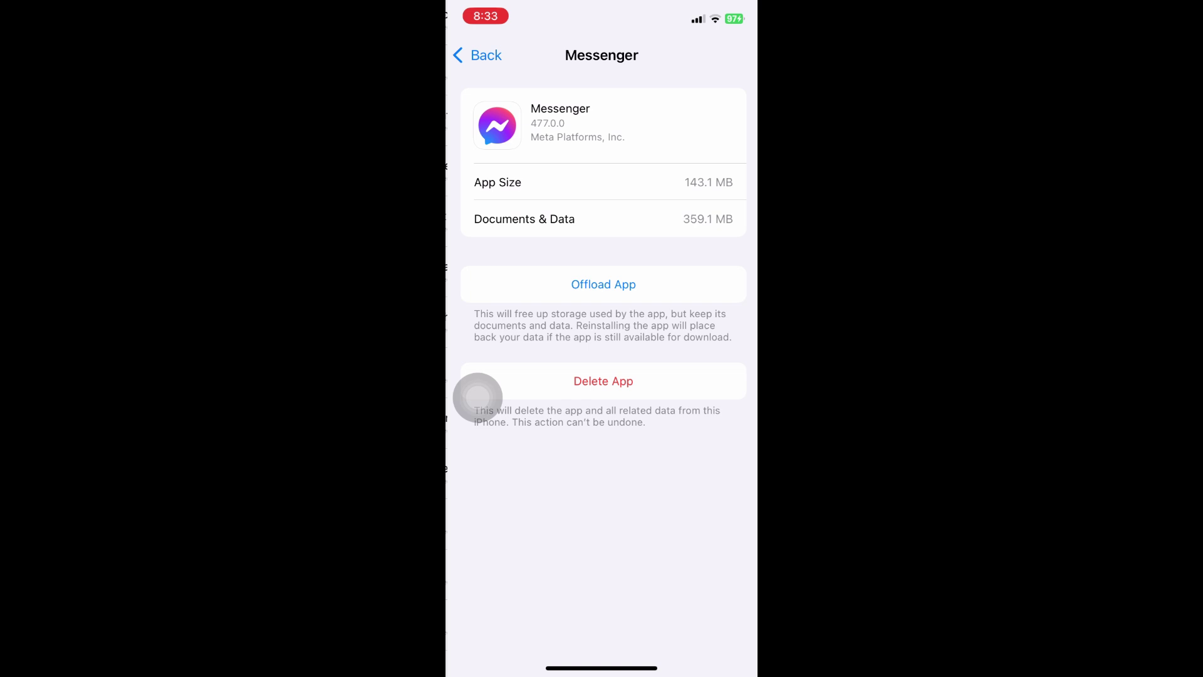